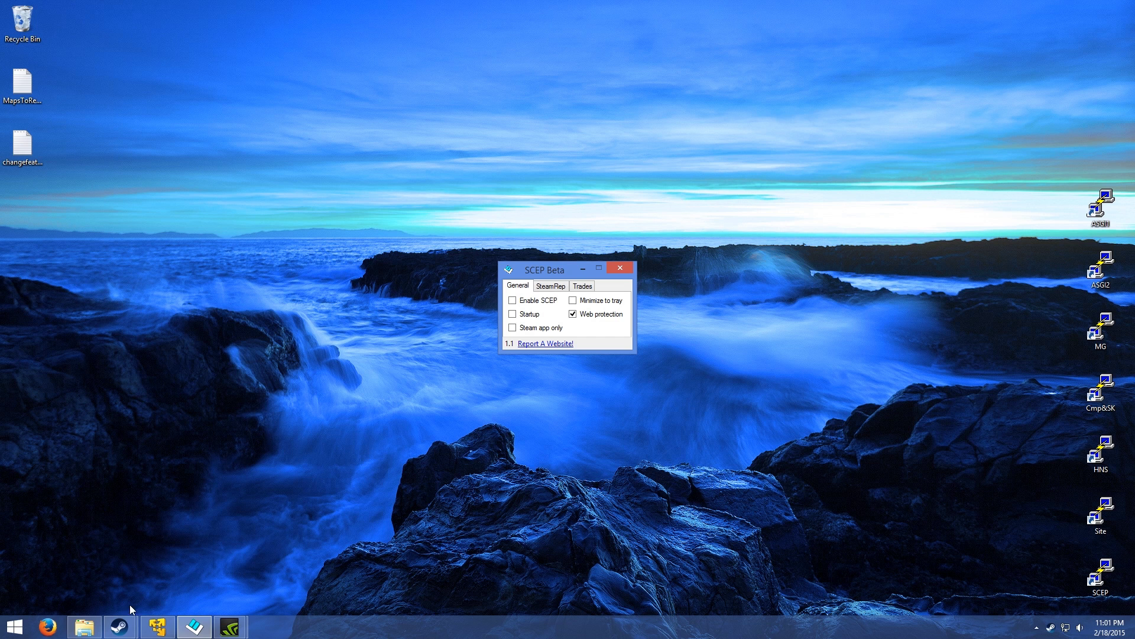
Switch to Steam and examine the trader's community profile before scam protection is enabled.
left_click(122, 625)
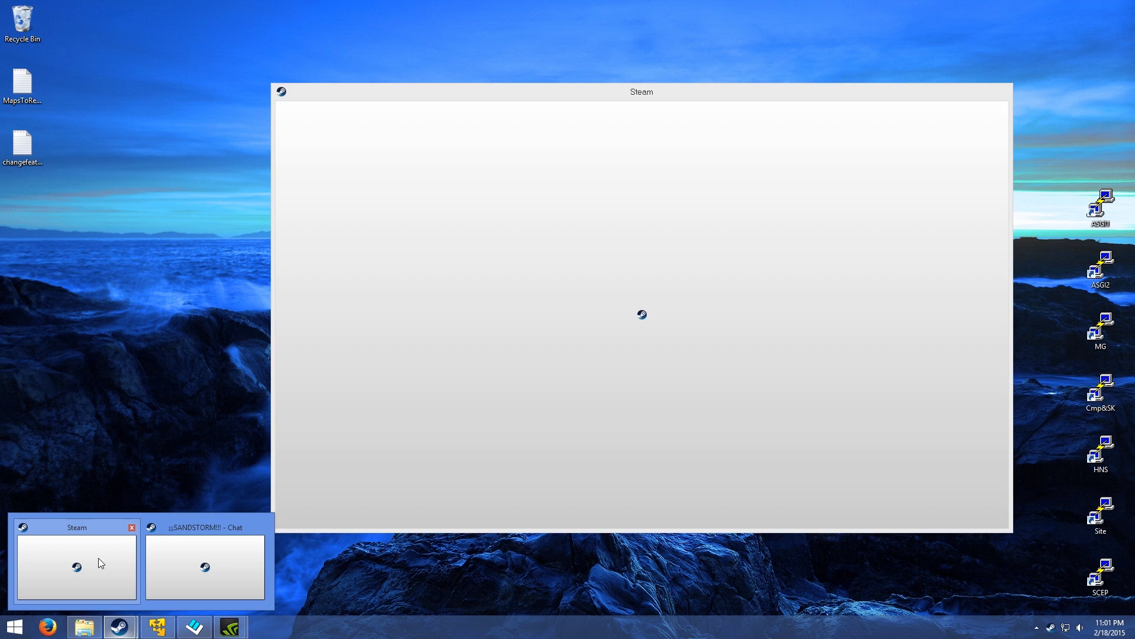
left_click(98, 561)
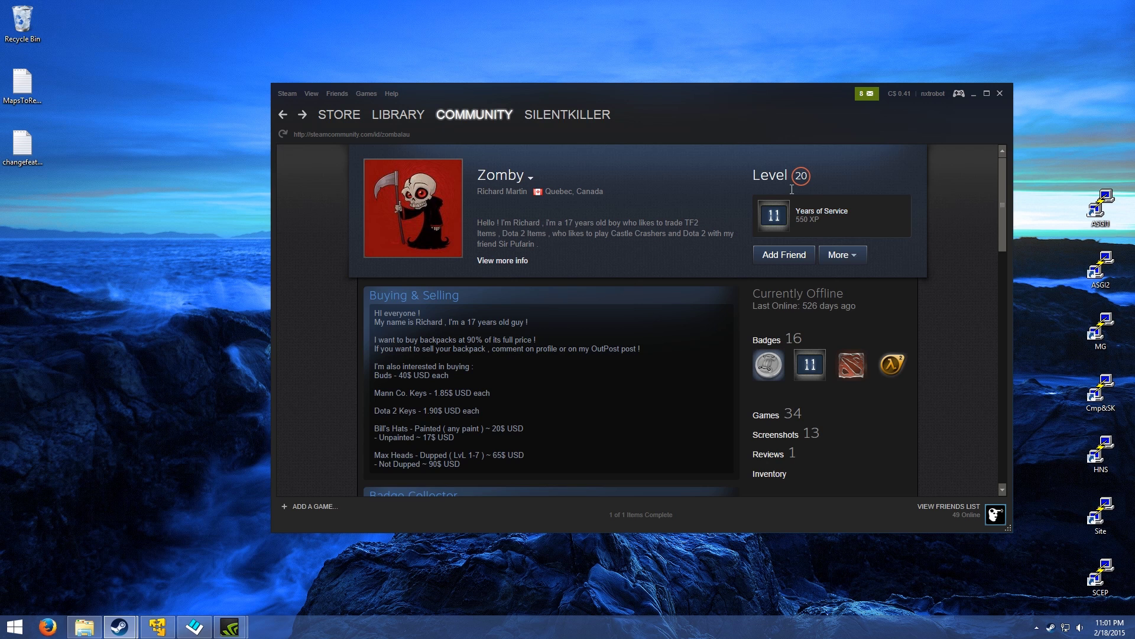
mouse_move(772, 213)
left_click_drag(604, 191, 583, 191)
Enable SCEP in its General settings and reload the trader's profile page in Steam.
left_click(194, 626)
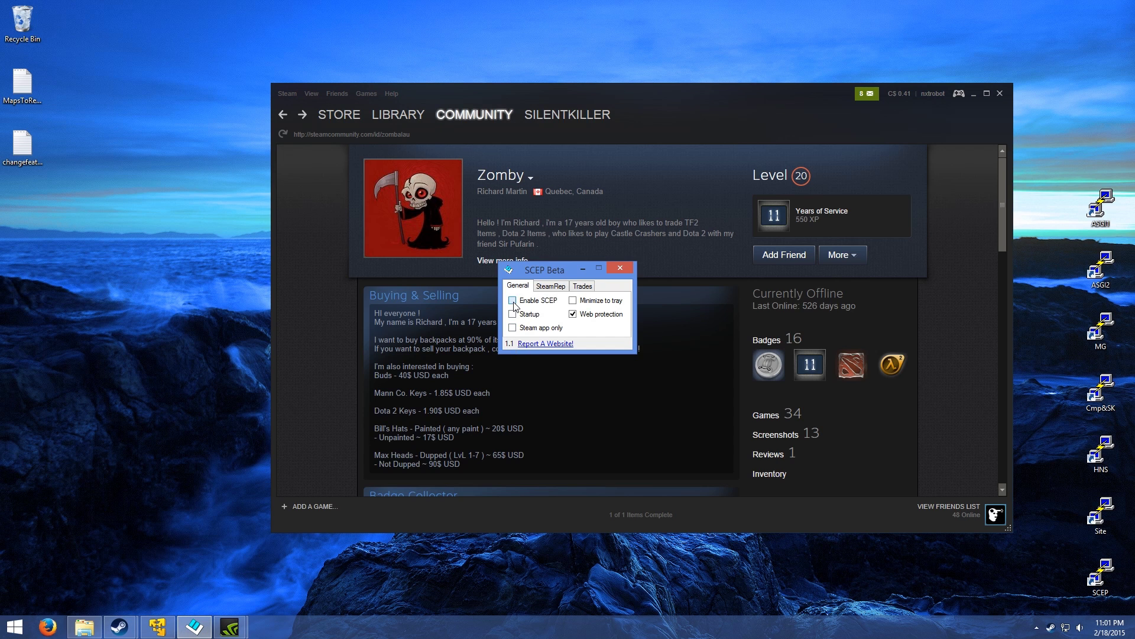
left_click(306, 163)
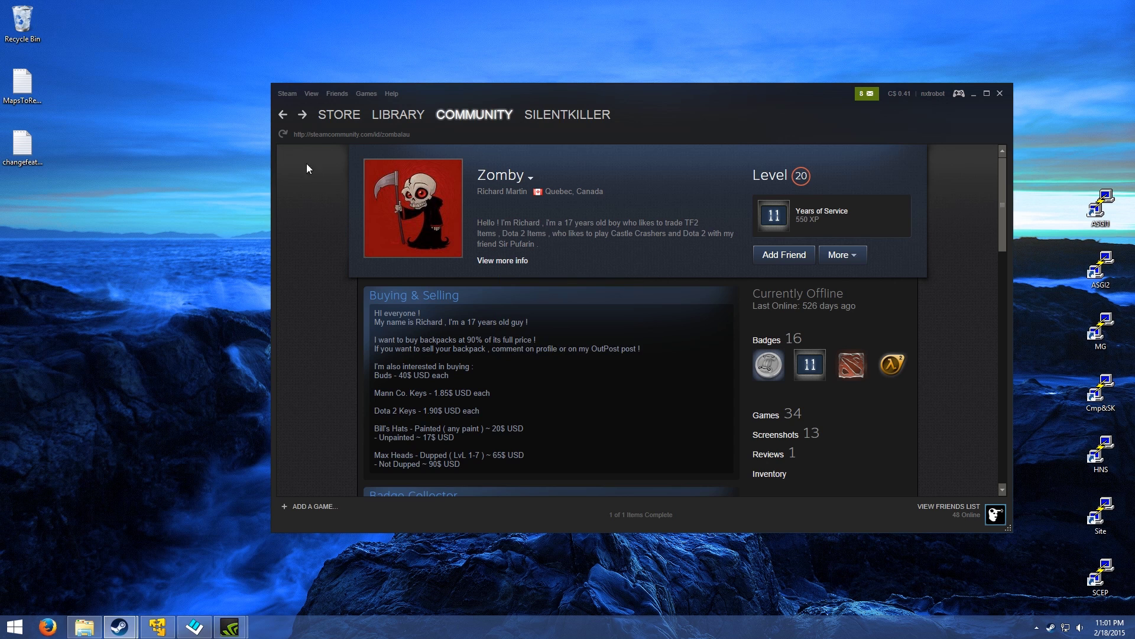
left_click(284, 134)
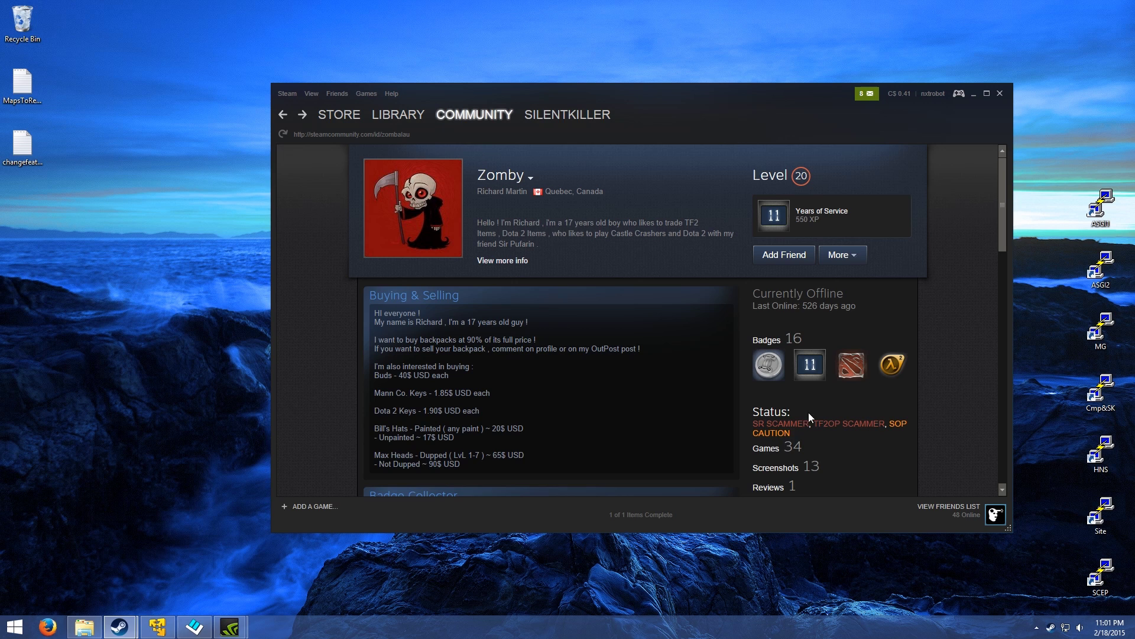
Open the SteamRep report linked from the profile's Status entry and review its reputation, ban and administrator information.
left_click(779, 427)
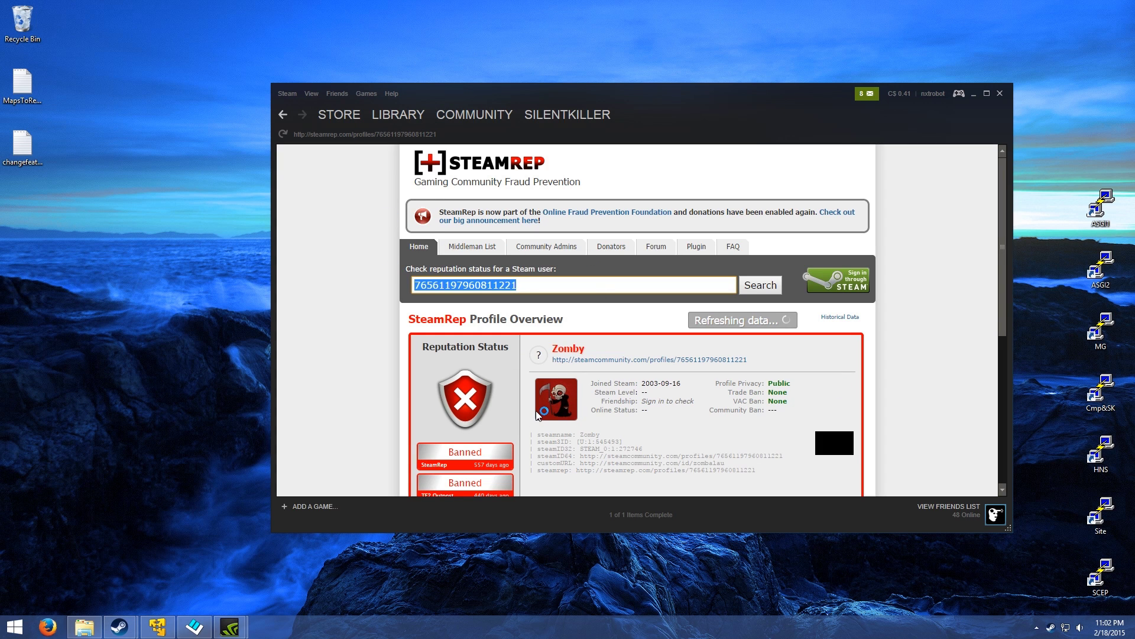
scroll(537, 409, "down", 2)
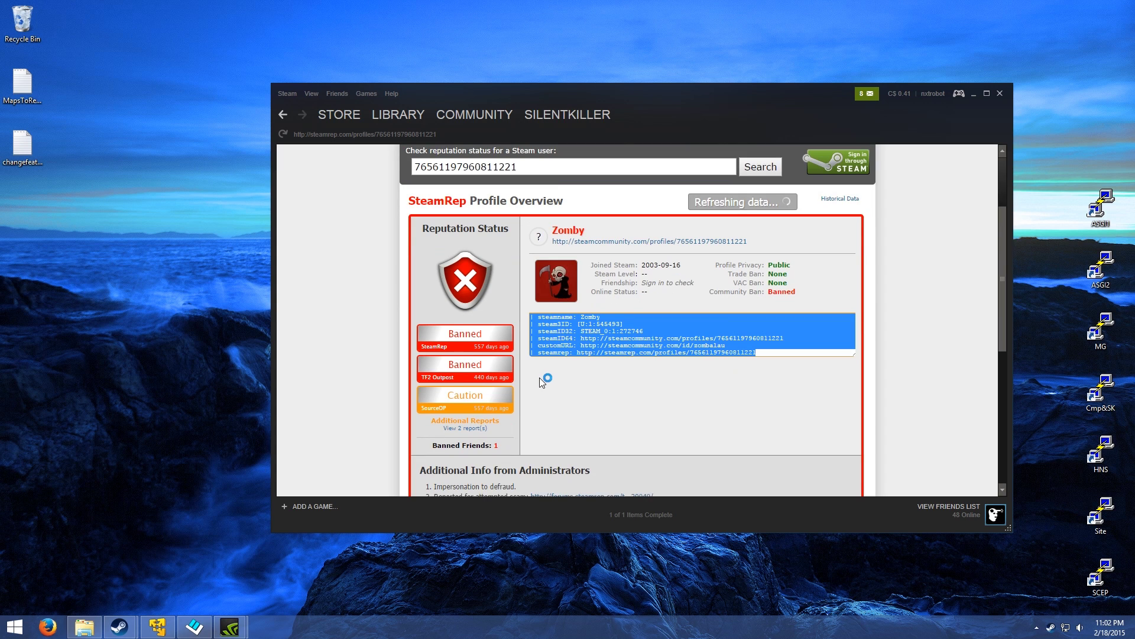
scroll(535, 378, "down", 2)
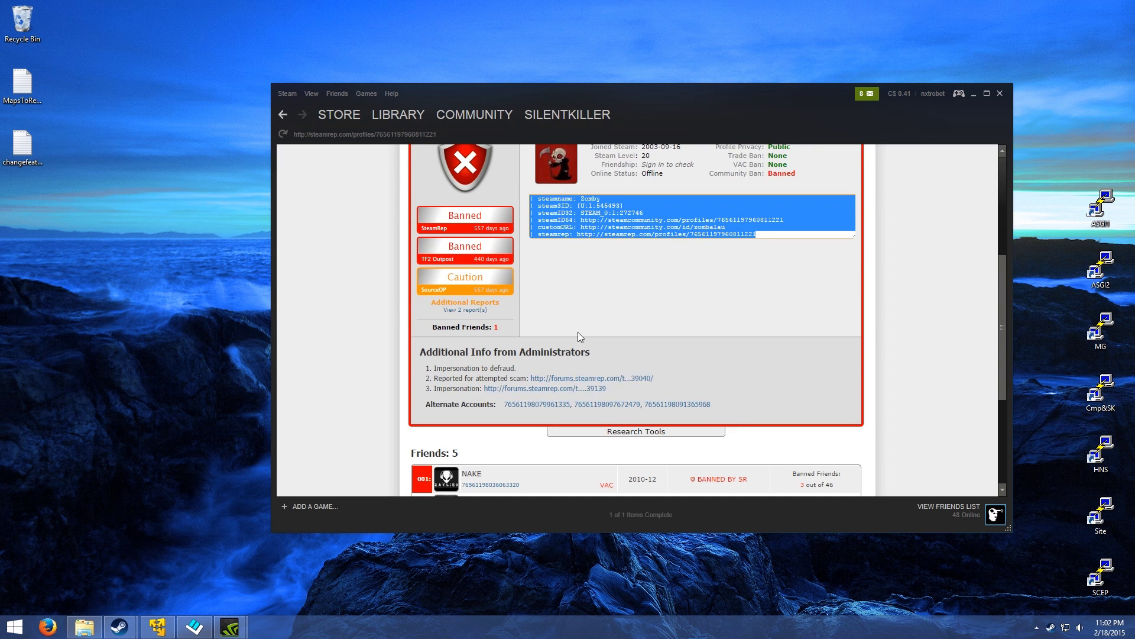
scroll(571, 331, "down", 2)
scroll(564, 324, "up", 5)
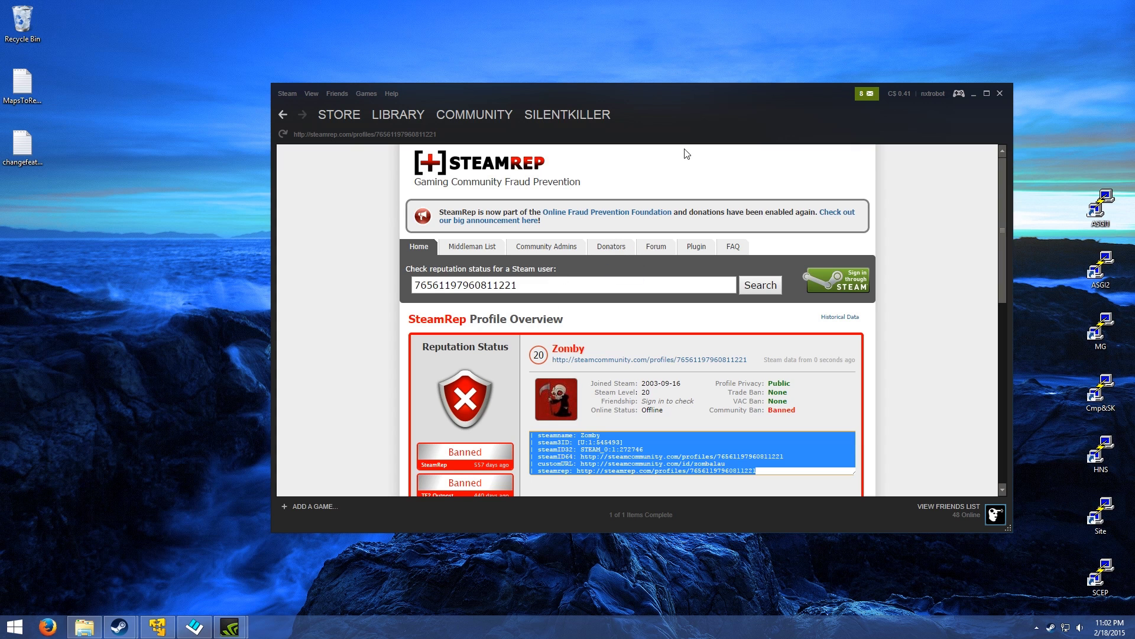
Open the new invites page in Steam to review the inviters' reputation tags, and minimize the Steam window.
left_click(862, 93)
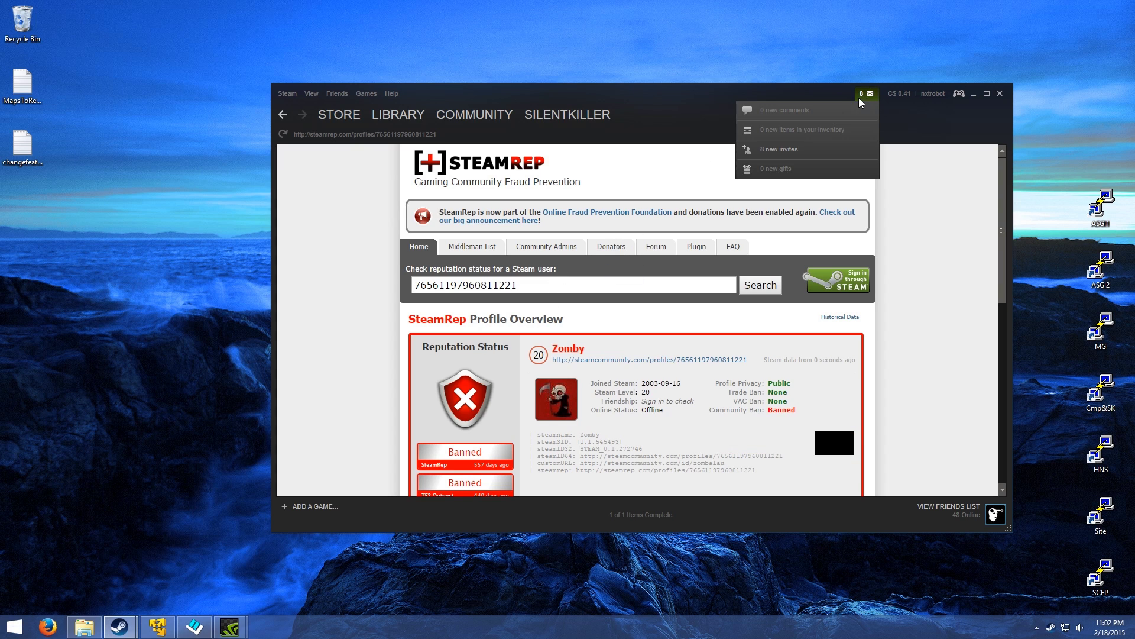
left_click(779, 149)
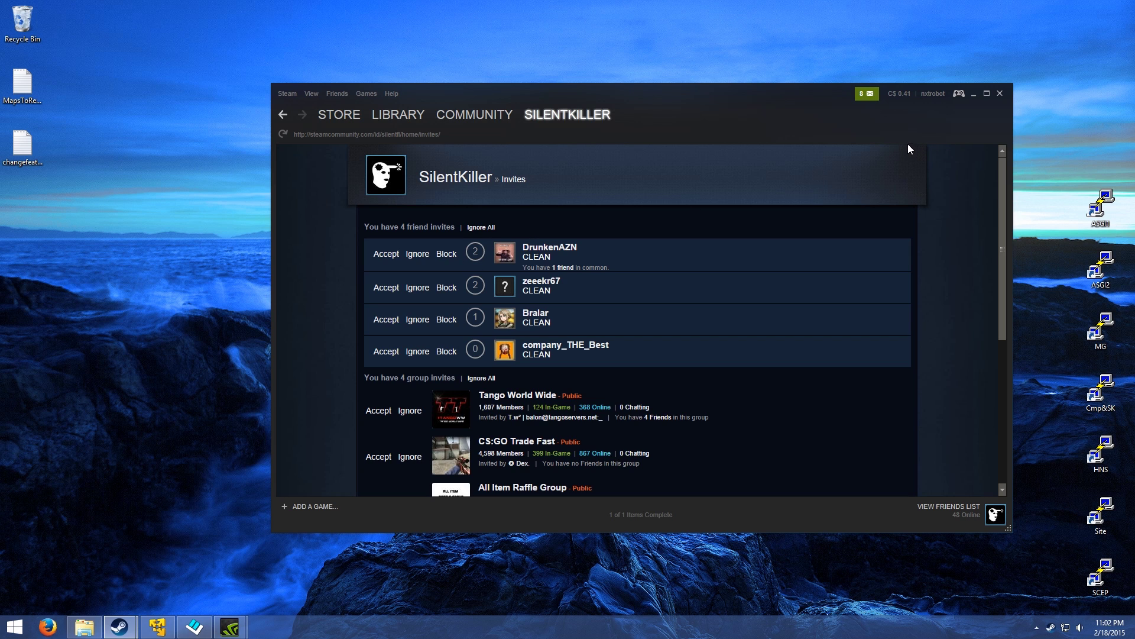
left_click(979, 97)
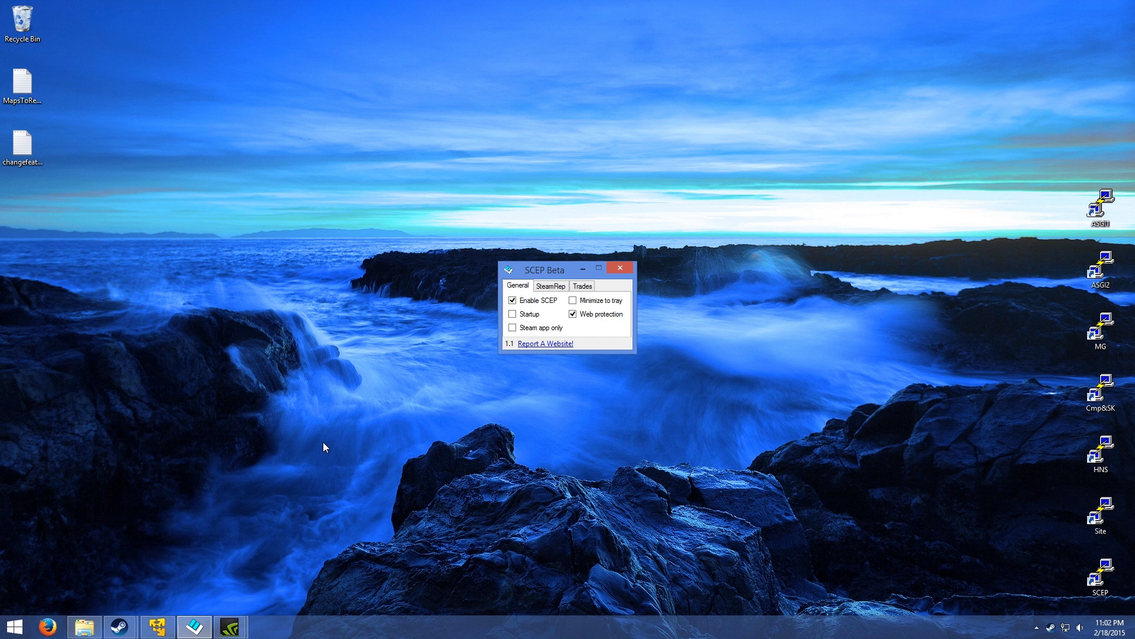
Start a trade with the chat contact from Steam in the VMware virtual machine and minimize the chat window covering it.
left_click(158, 626)
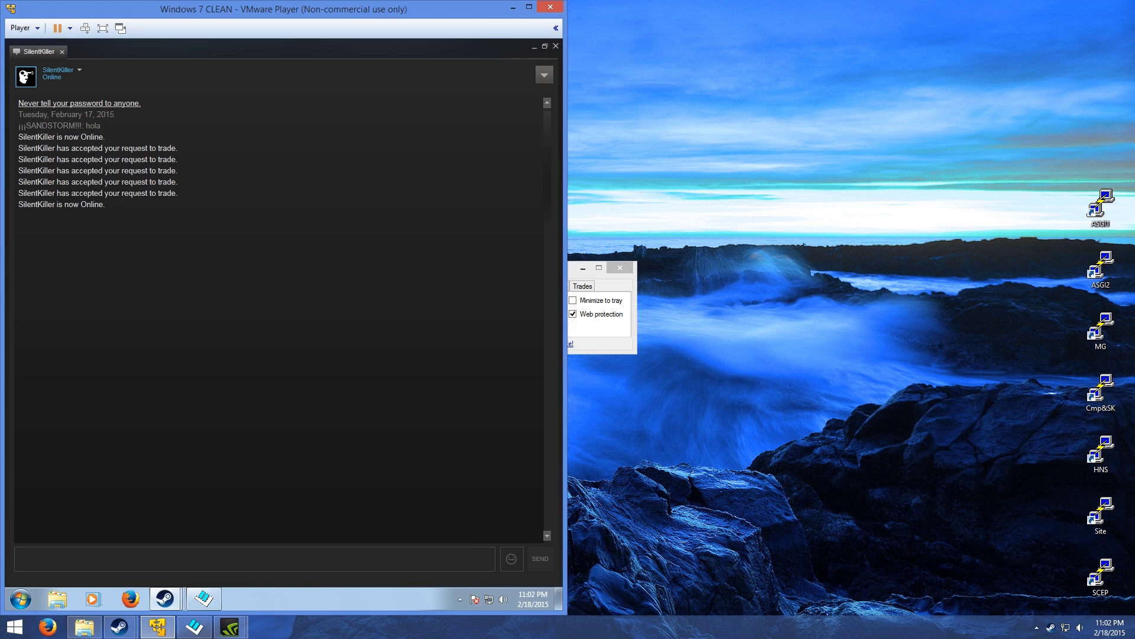
left_click(80, 71)
left_click(113, 134)
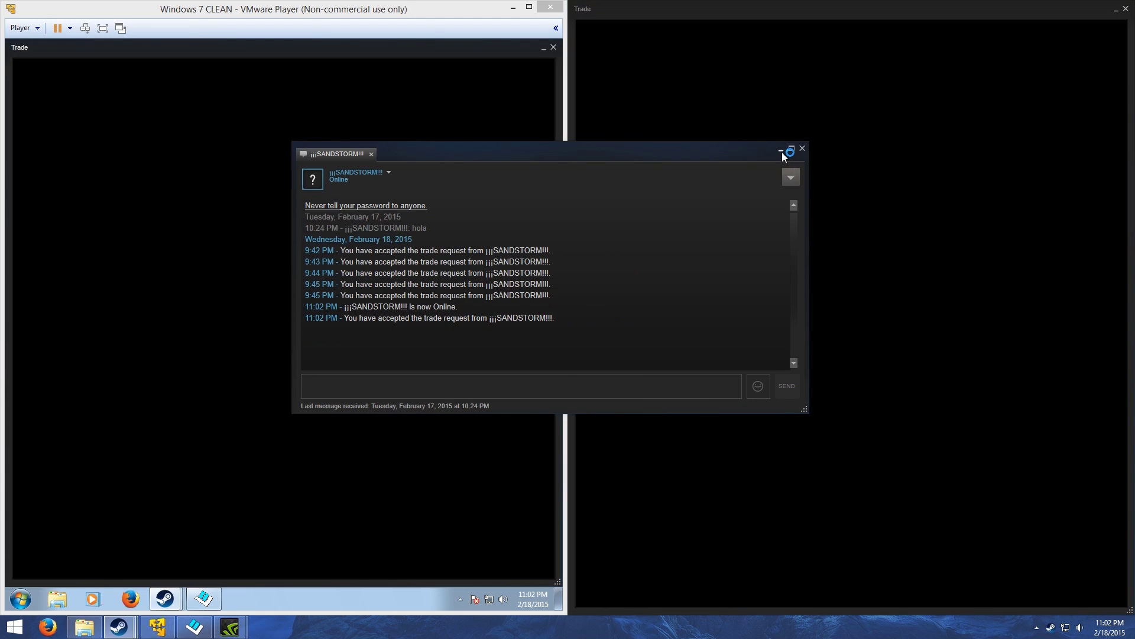
left_click(781, 151)
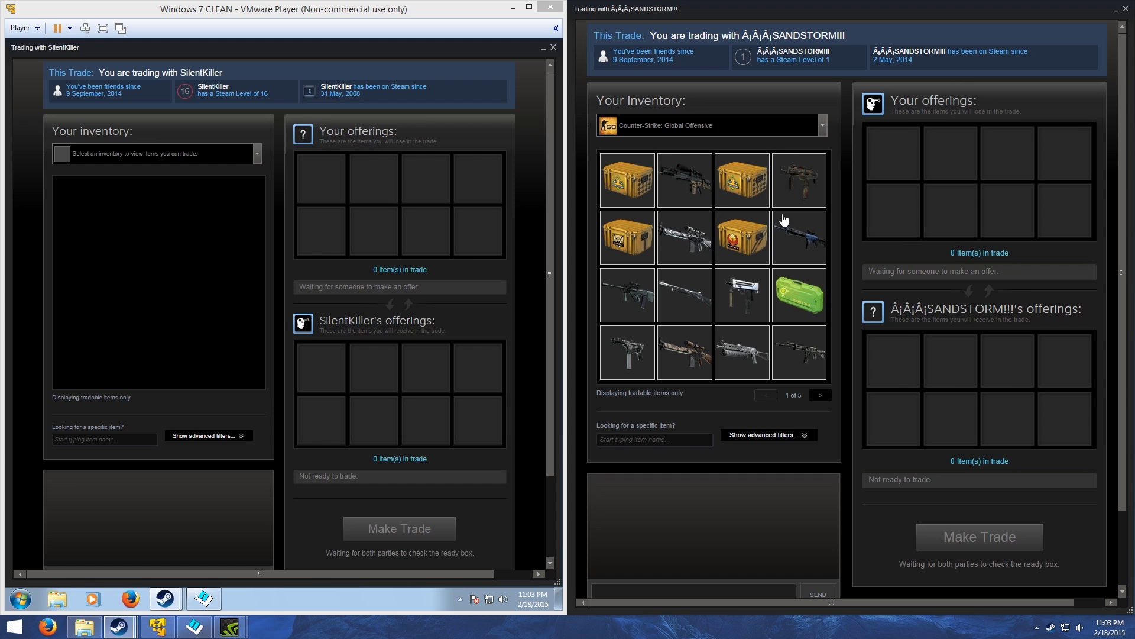
Offer the Operation Breakout Weapon Case in the trade and show SCEP's Trades settings.
left_click_drag(628, 181, 938, 207)
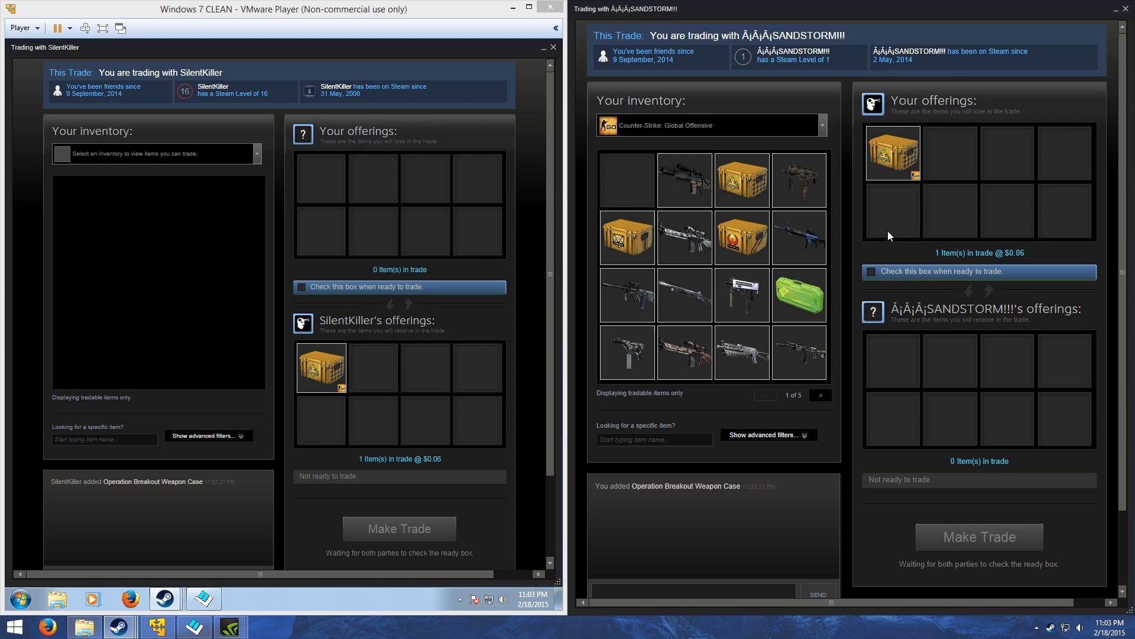
left_click(220, 599)
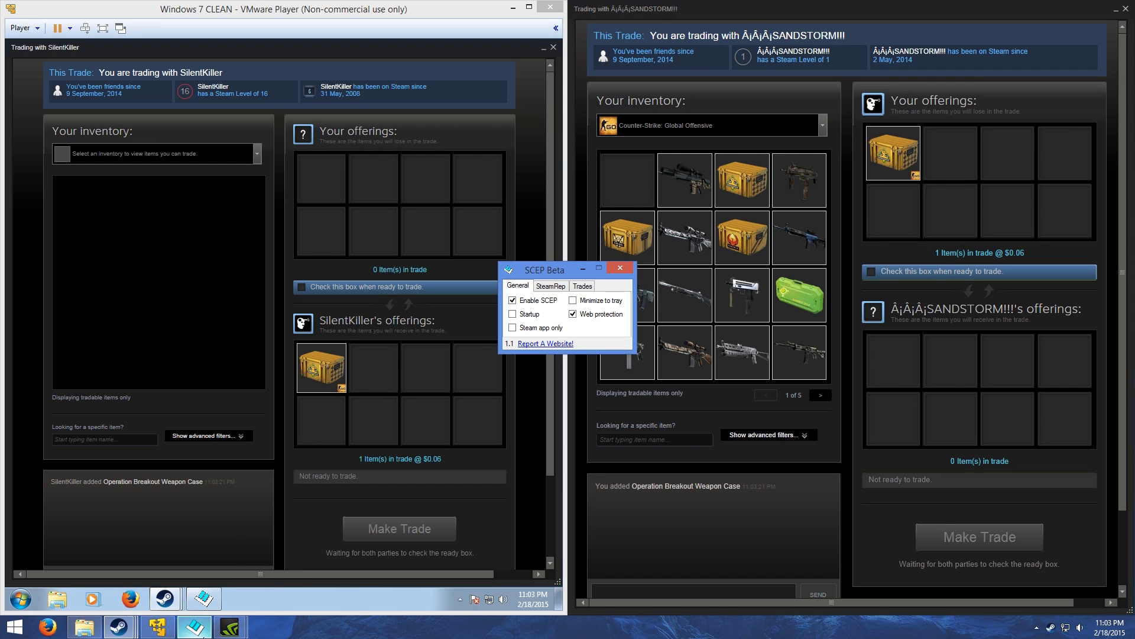
left_click(583, 285)
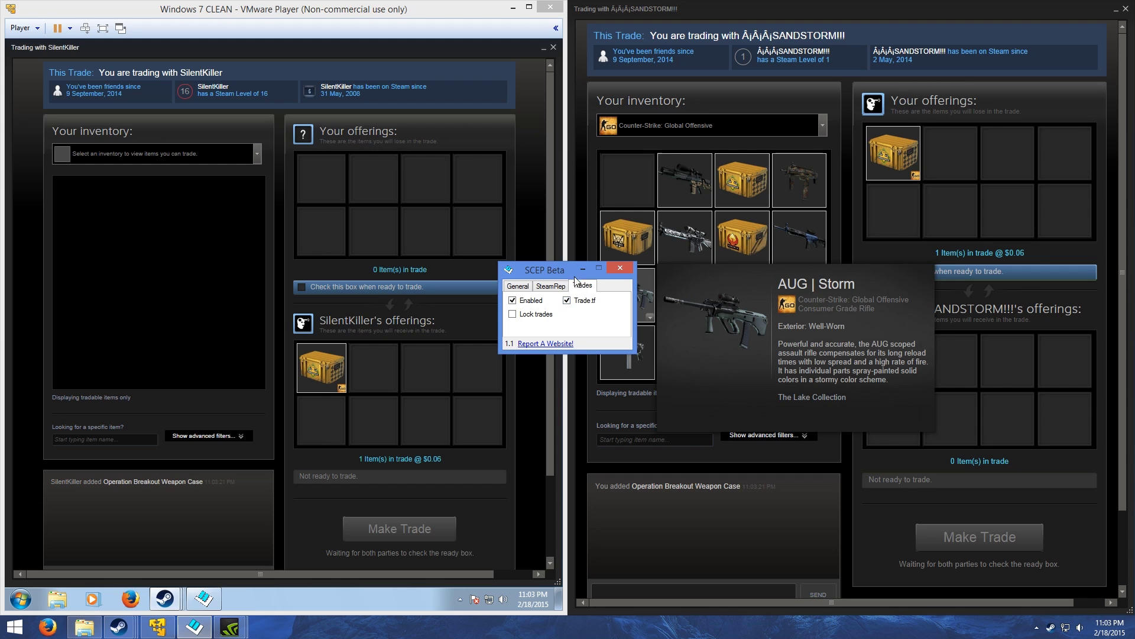
left_click_drag(564, 270, 490, 258)
left_click(514, 261)
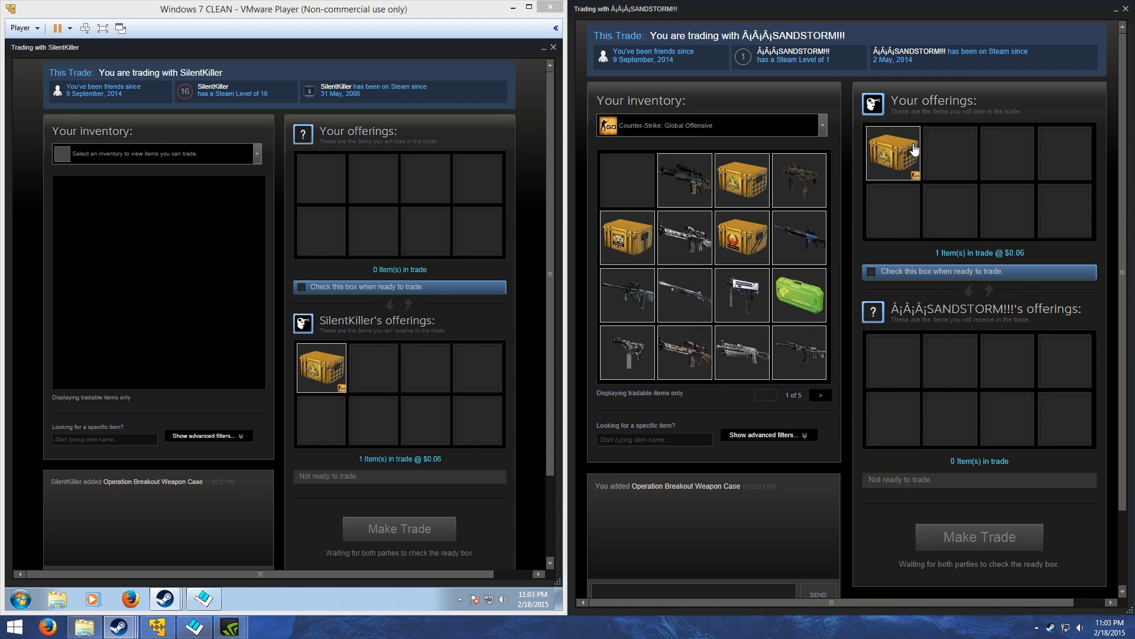
Remove the weapon case from the offer and browse the Team Fortress 2 inventory to page 11.
double_click(893, 153)
left_click(719, 126)
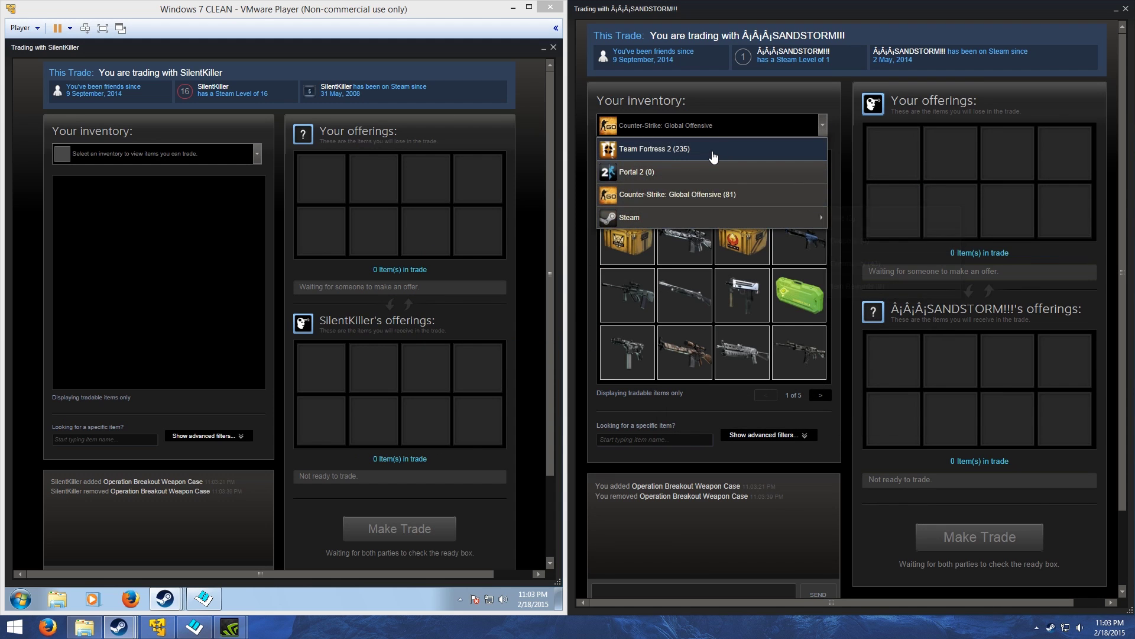
left_click(715, 152)
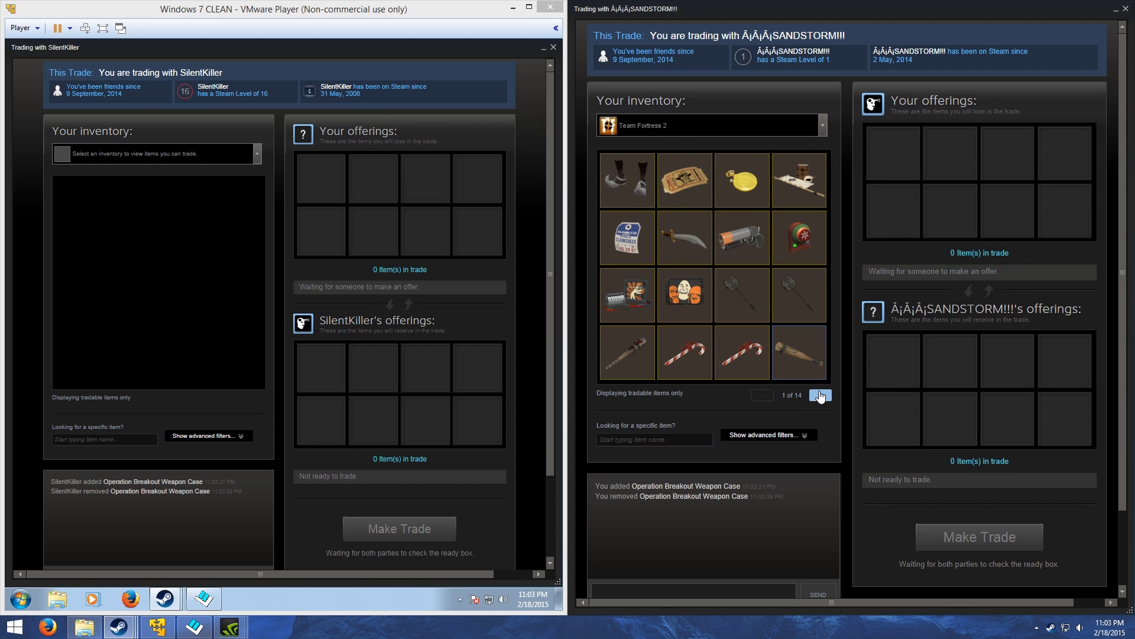
left_click(820, 395)
left_click(820, 395)
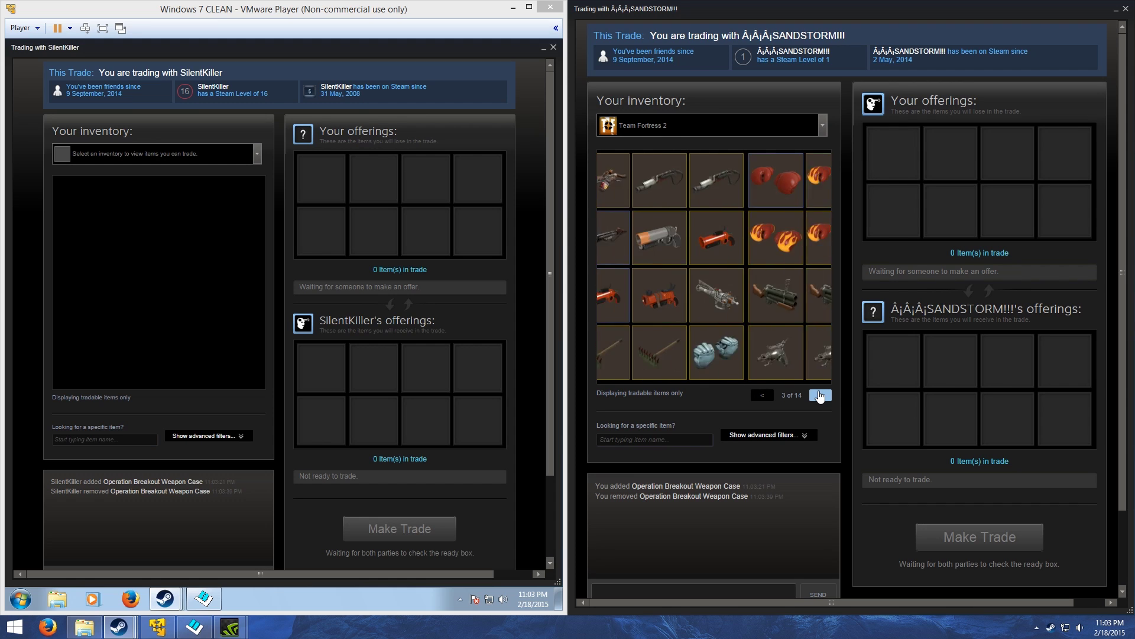
left_click(820, 395)
left_click(820, 395)
left_click(820, 395)
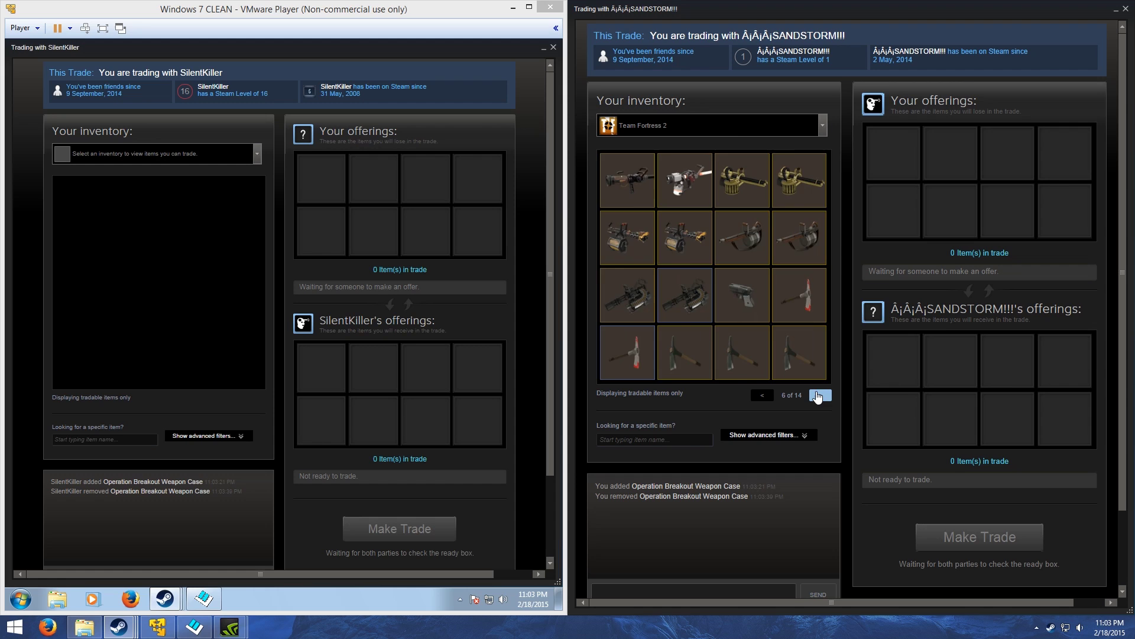
left_click(820, 395)
left_click(820, 395)
left_click(820, 395)
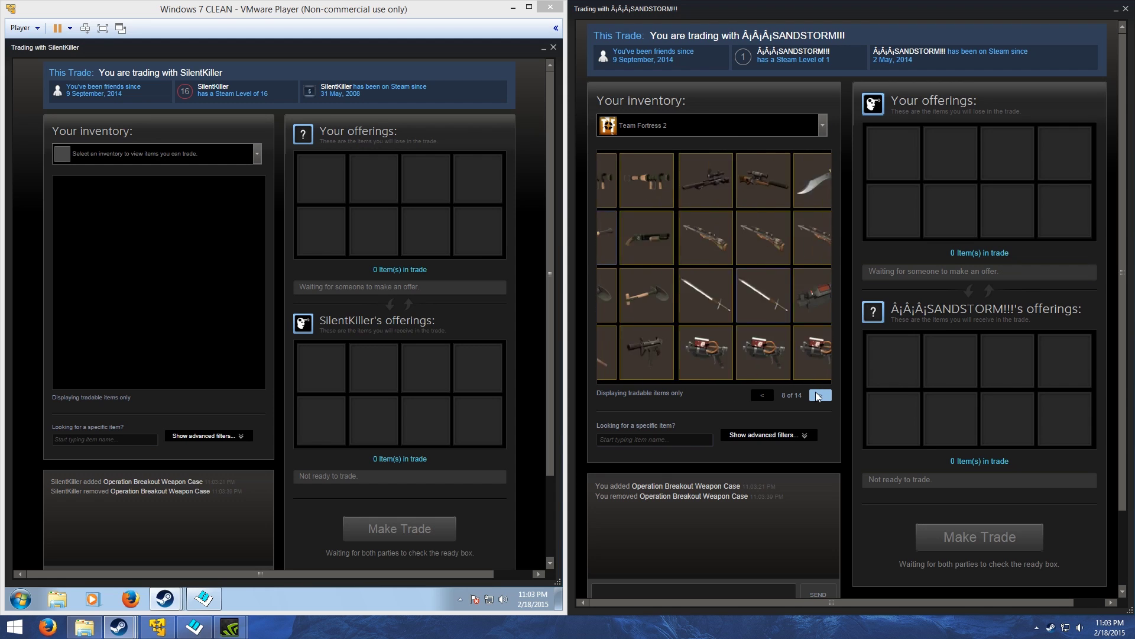
left_click(820, 395)
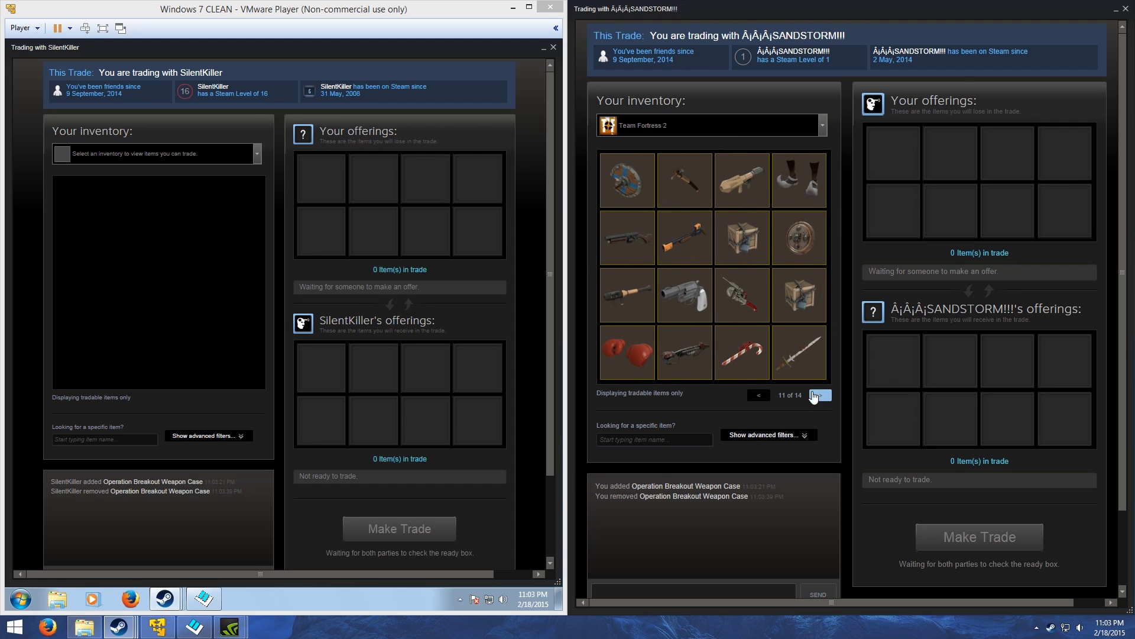
Offer the Mann Co. Supply Crate Series #56 and replace it with the Summer Claim Check from inventory page 12.
left_click_drag(742, 238, 914, 239)
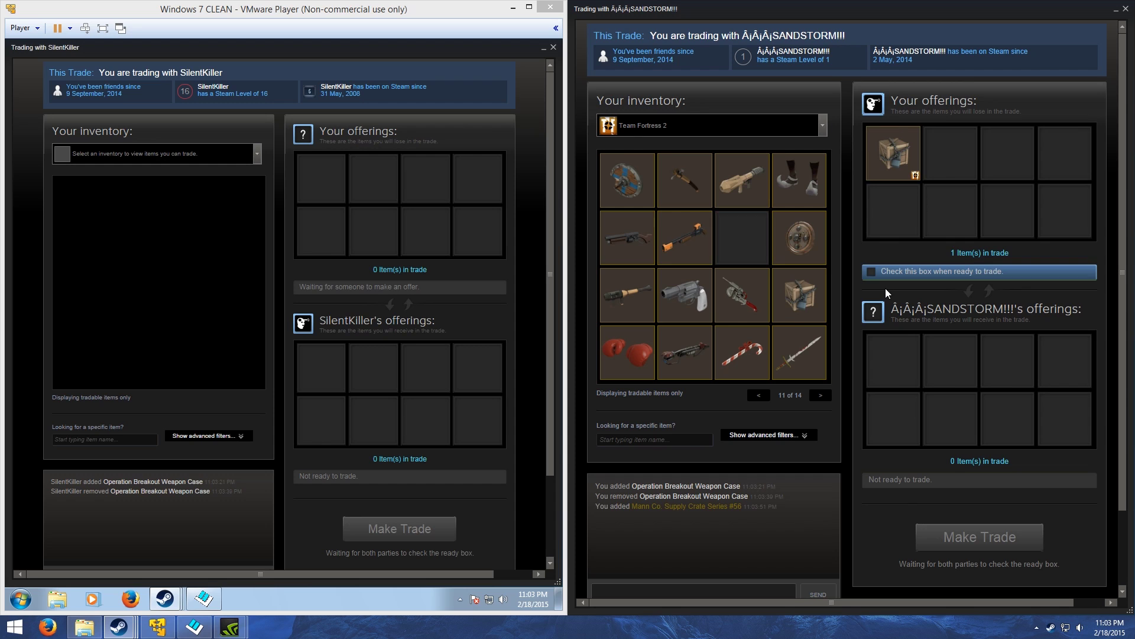
left_click_drag(892, 155, 743, 238)
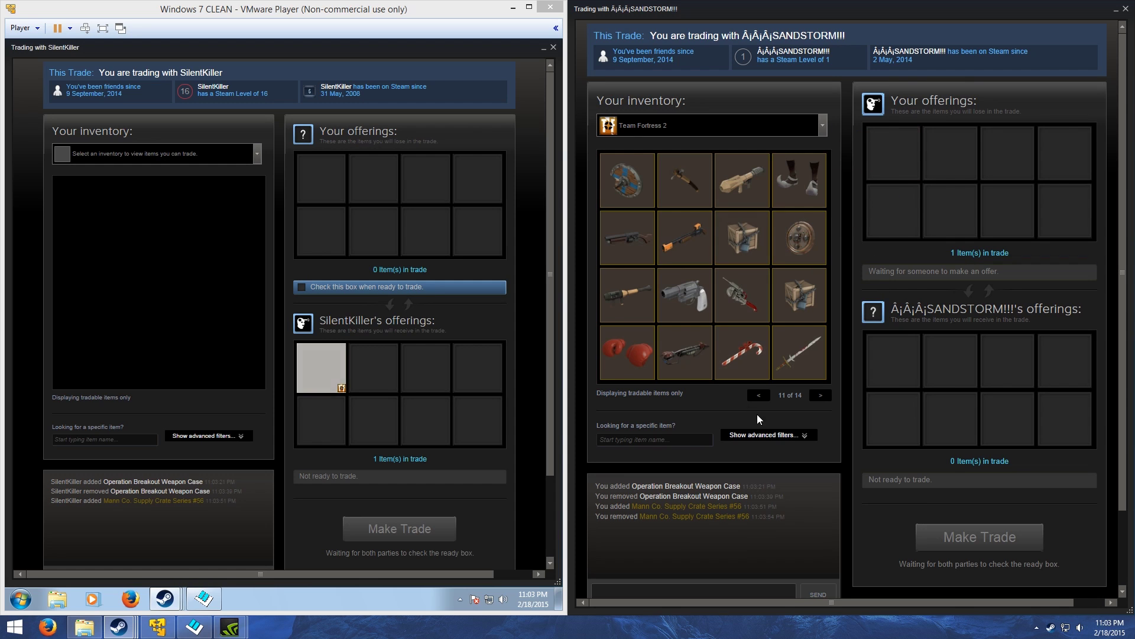
left_click(820, 395)
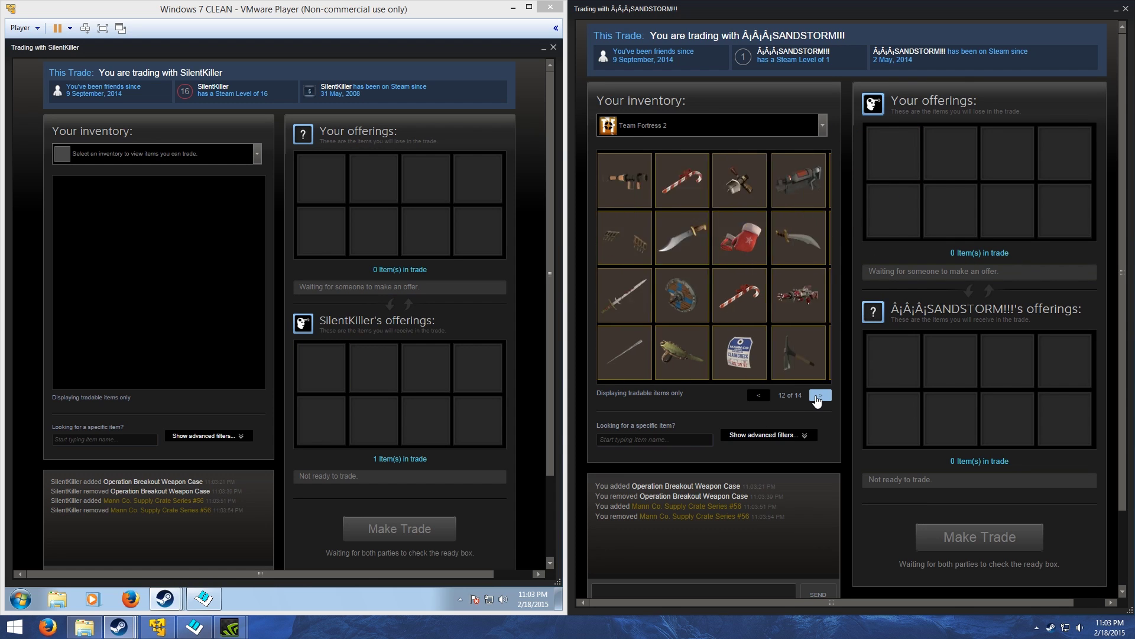
left_click_drag(800, 352, 957, 195)
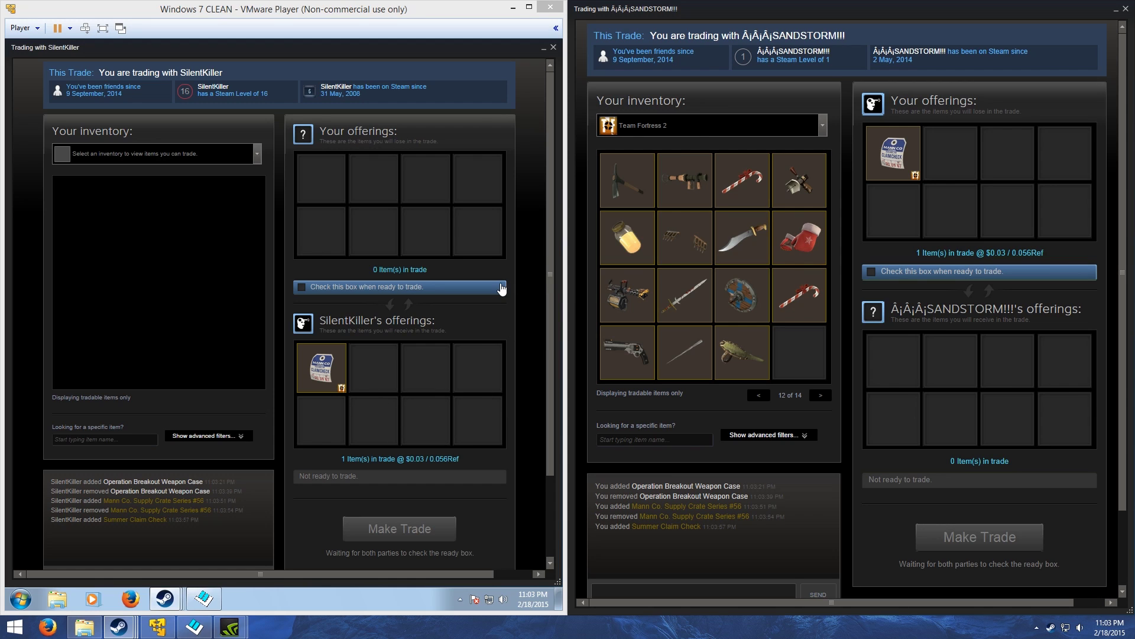
Launch Firefox and open SCEP's Report A Website page from the SCEP window.
left_click(54, 629)
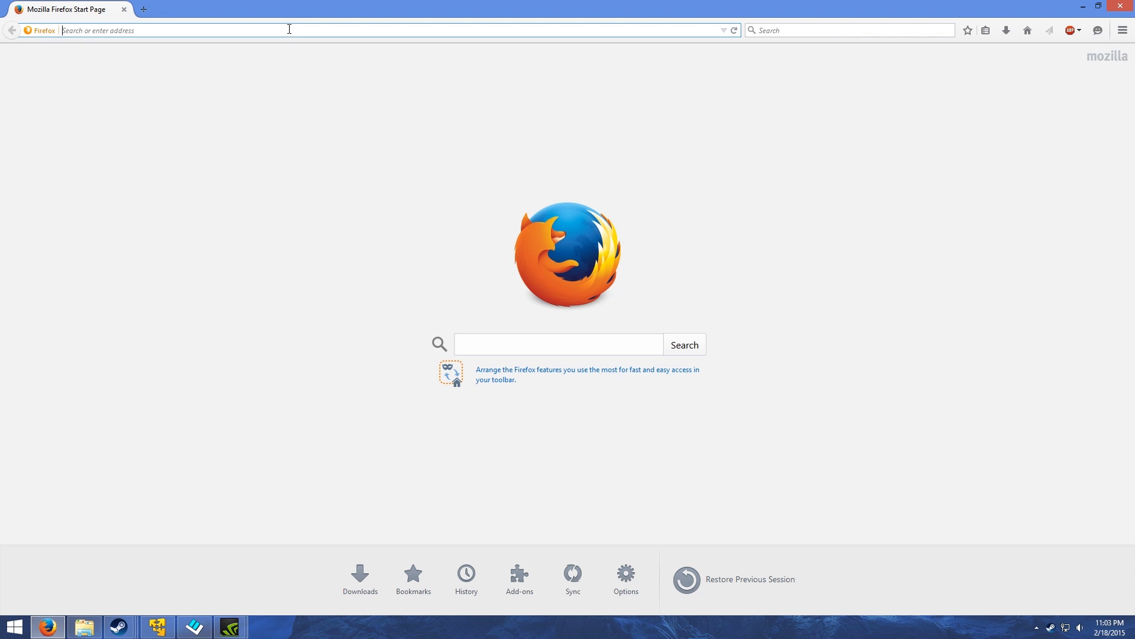
left_click(195, 627)
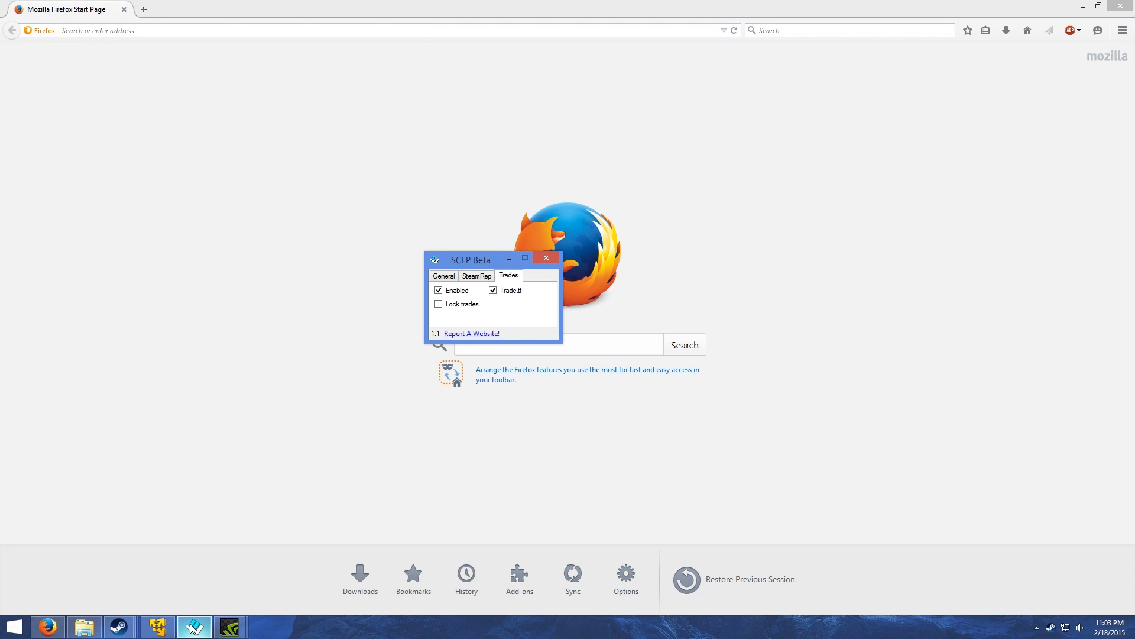
left_click(482, 334)
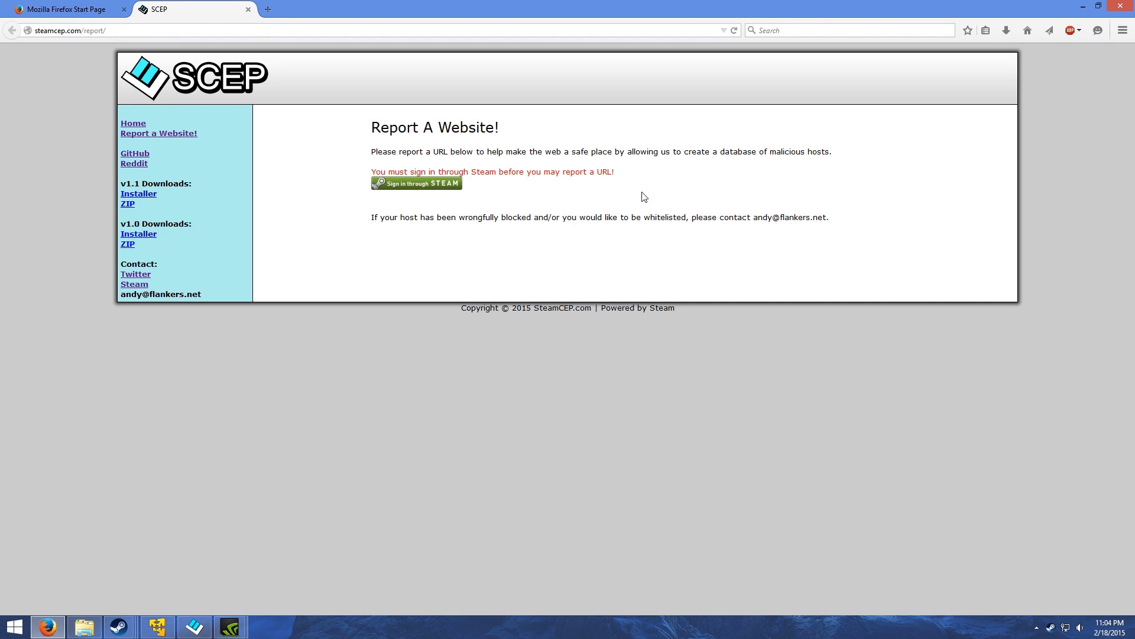
Return to the Firefox start page and show SCEP's General settings, where web protection is controlled.
left_click(56, 7)
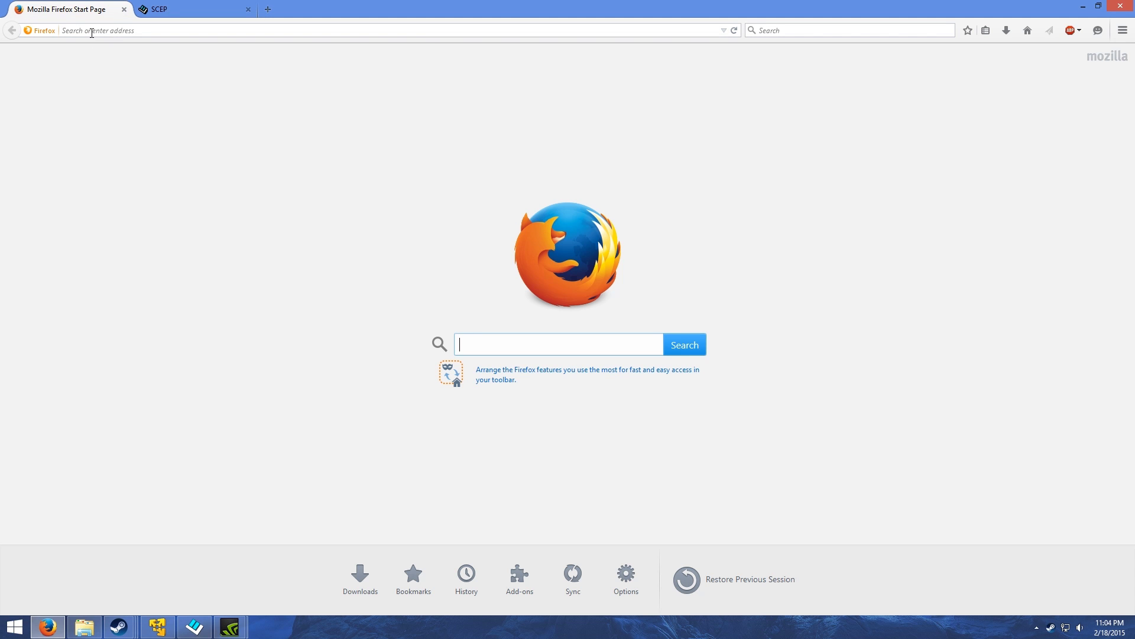
left_click(92, 33)
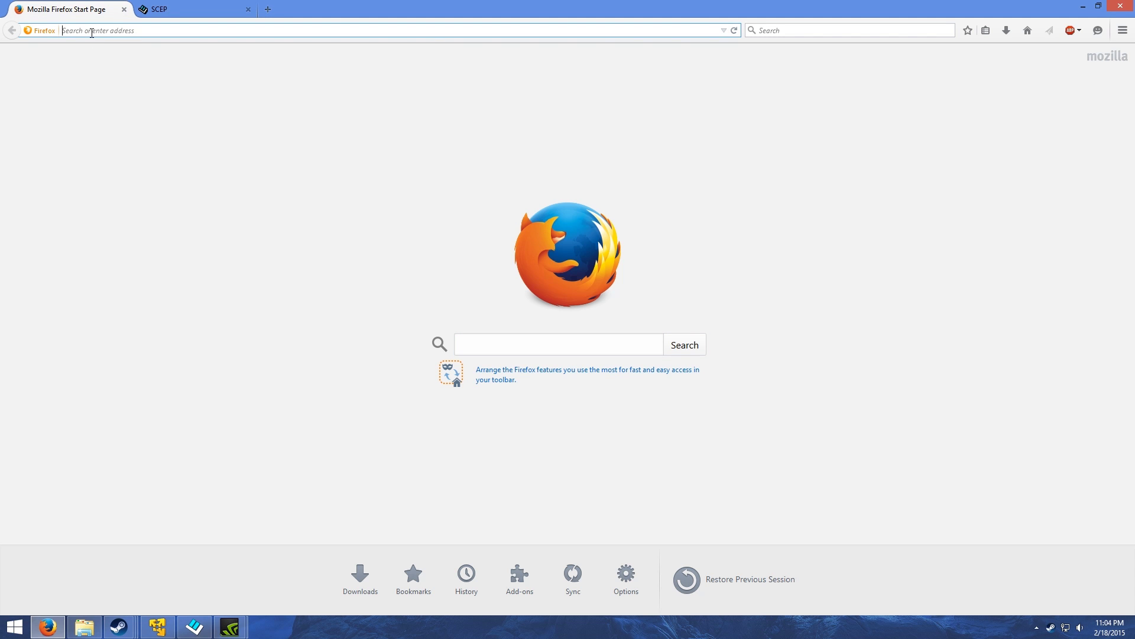
left_click(194, 624)
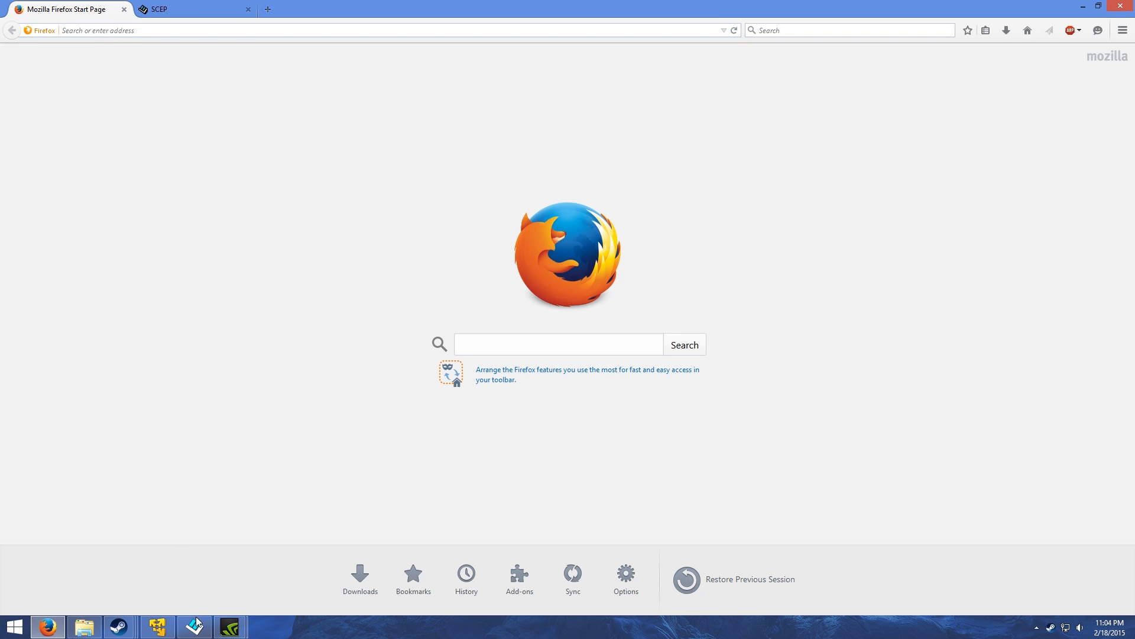
left_click(444, 277)
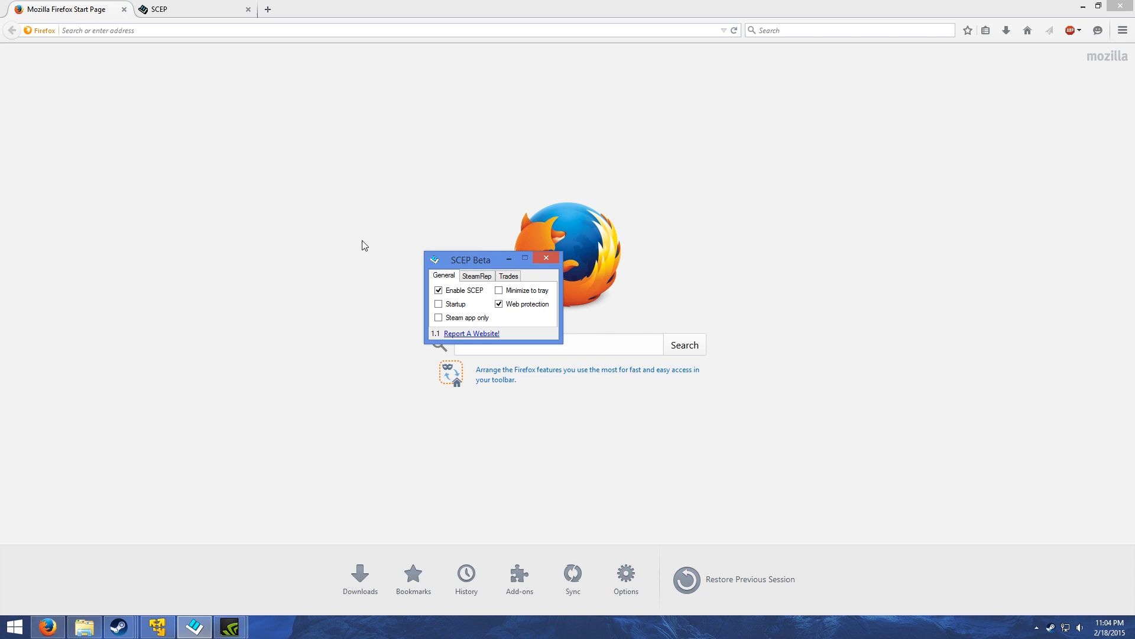
Load reporttest.com from the Firefox start page to test SCEP's web protection and highlight the text on the page.
left_click(176, 32)
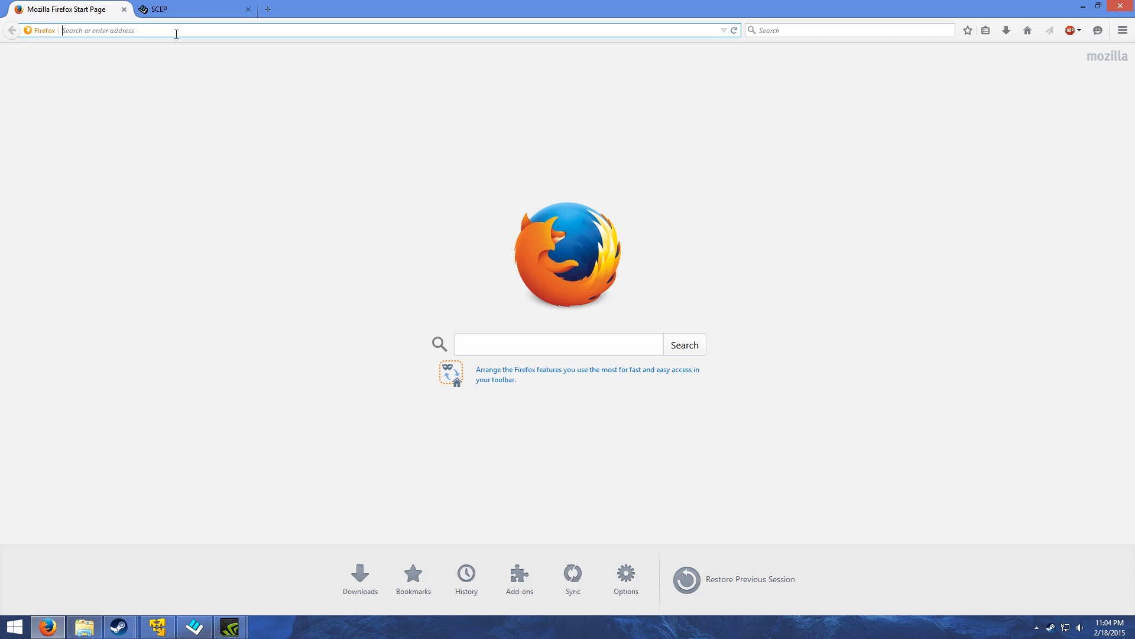
type("reporttest.com/")
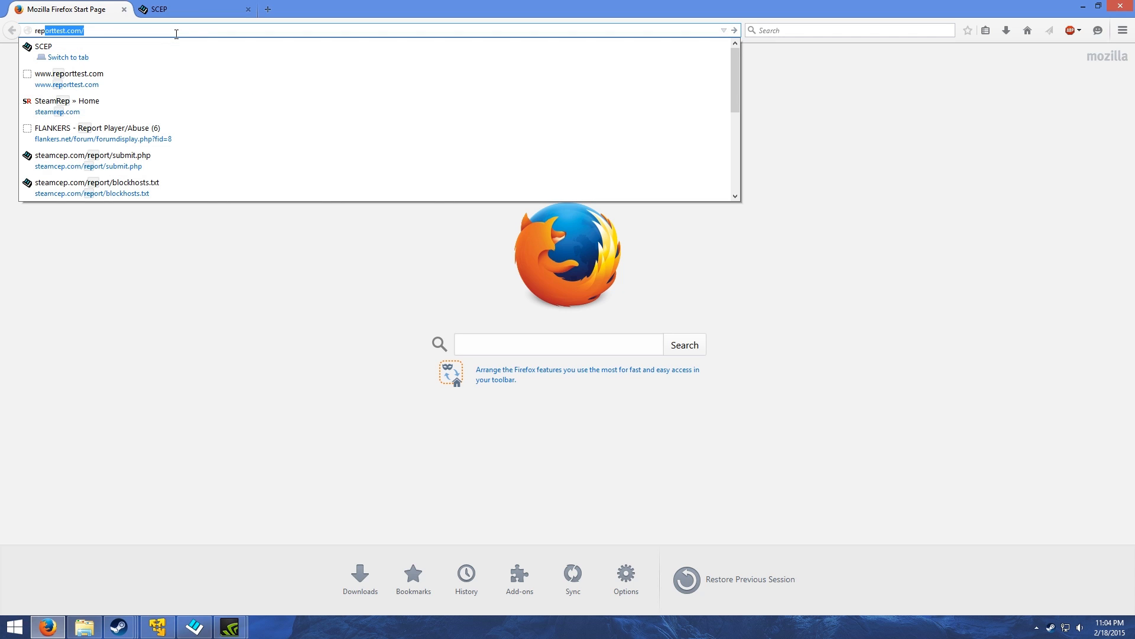
key("Return")
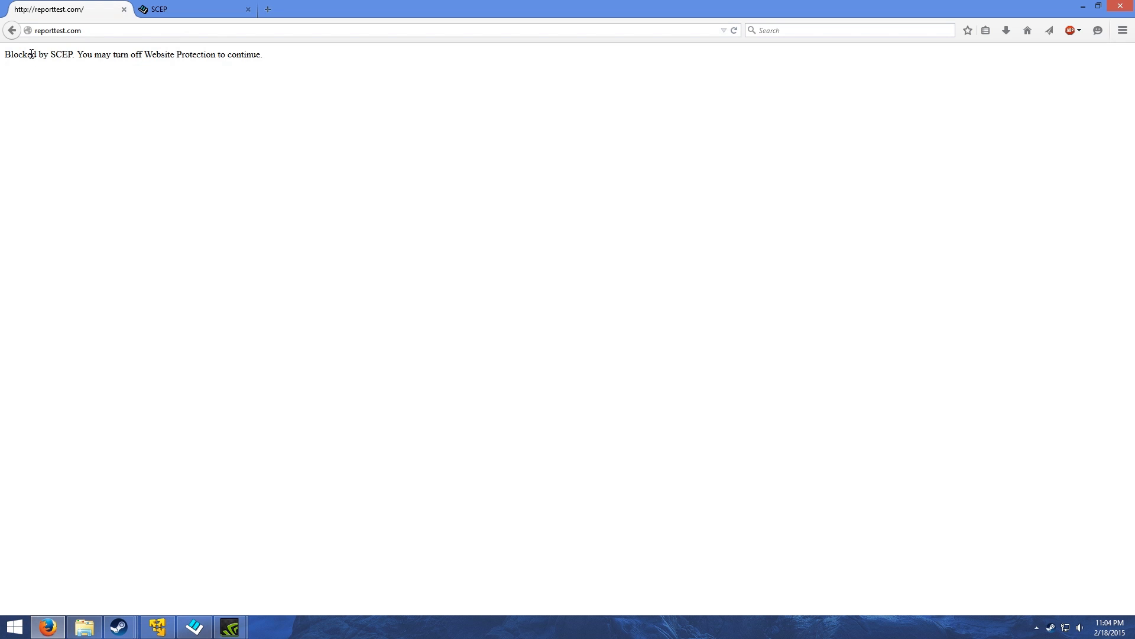
left_click_drag(31, 52, 143, 54)
left_click_drag(316, 56, 186, 71)
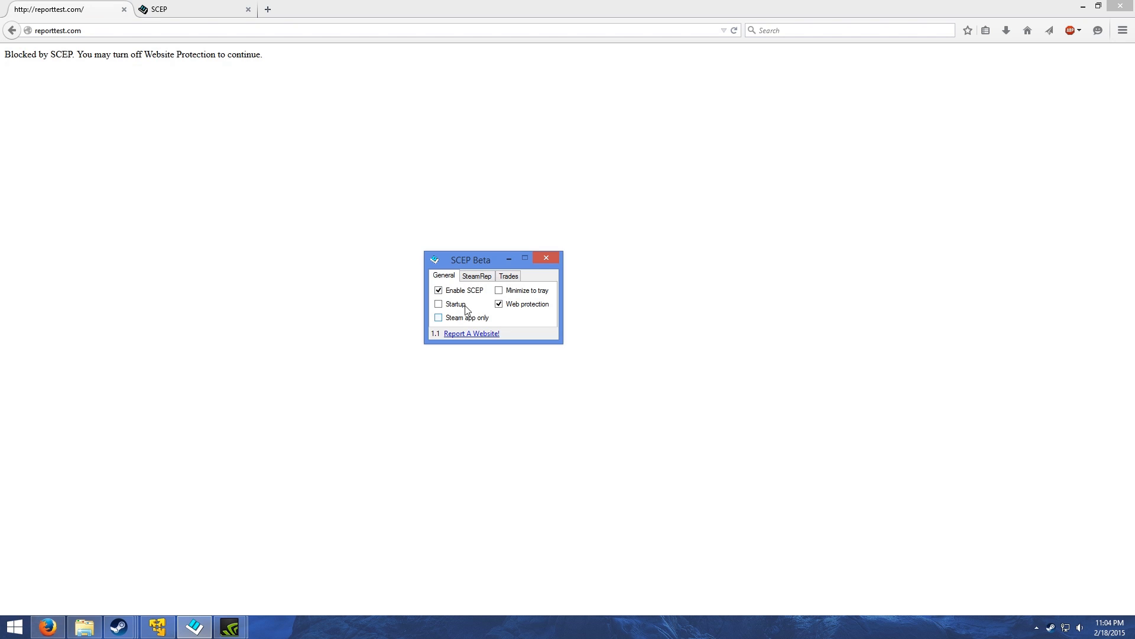
Review SCEP's SteamRep and Trades settings and return to its General settings.
left_click(475, 280)
left_click(509, 276)
left_click(470, 280)
left_click(452, 276)
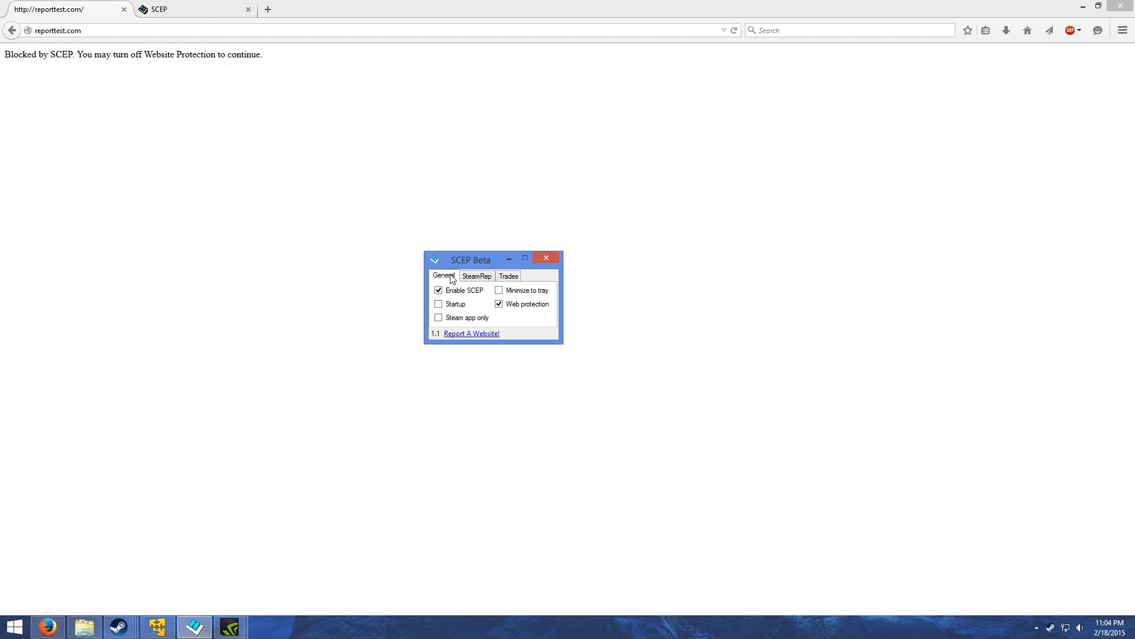